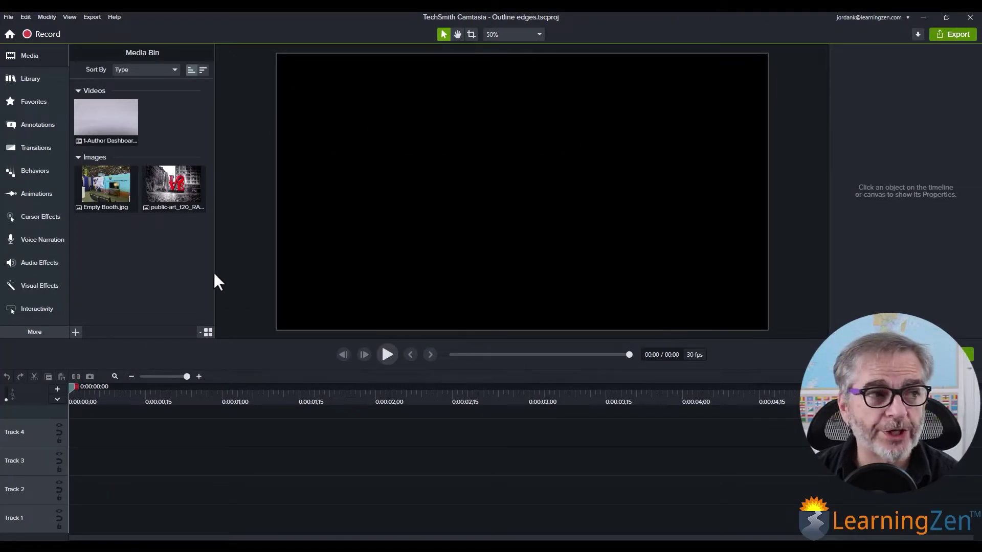
Place the public-art LOVE photo on Track 3 and stretch it to fill the canvas at 93.8%.
click(174, 189)
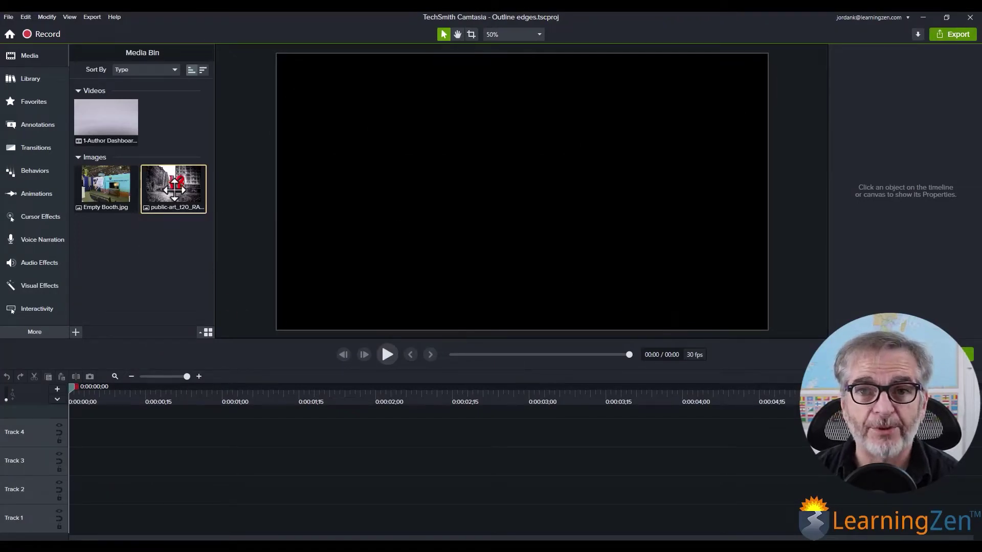
drag(174, 189, 67, 463)
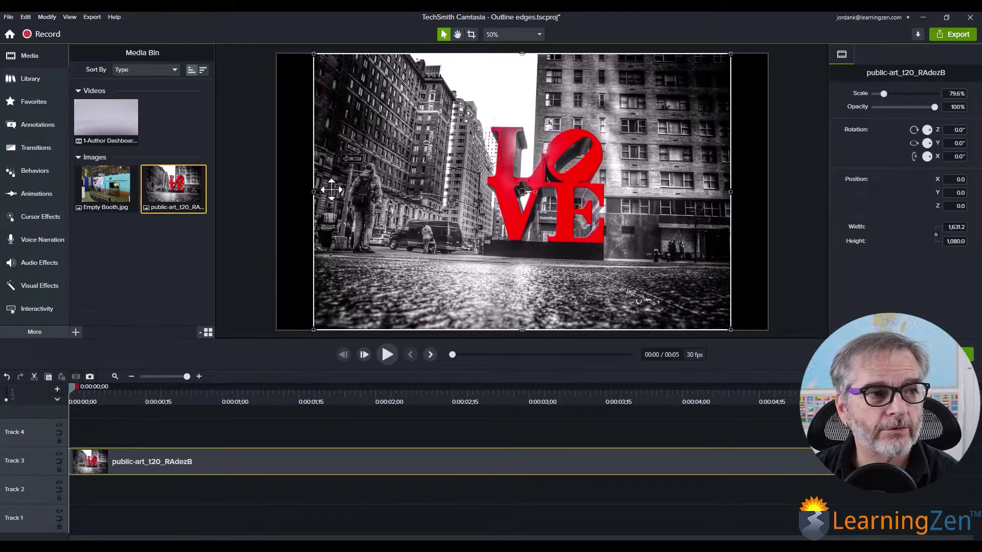
drag(314, 191, 276, 192)
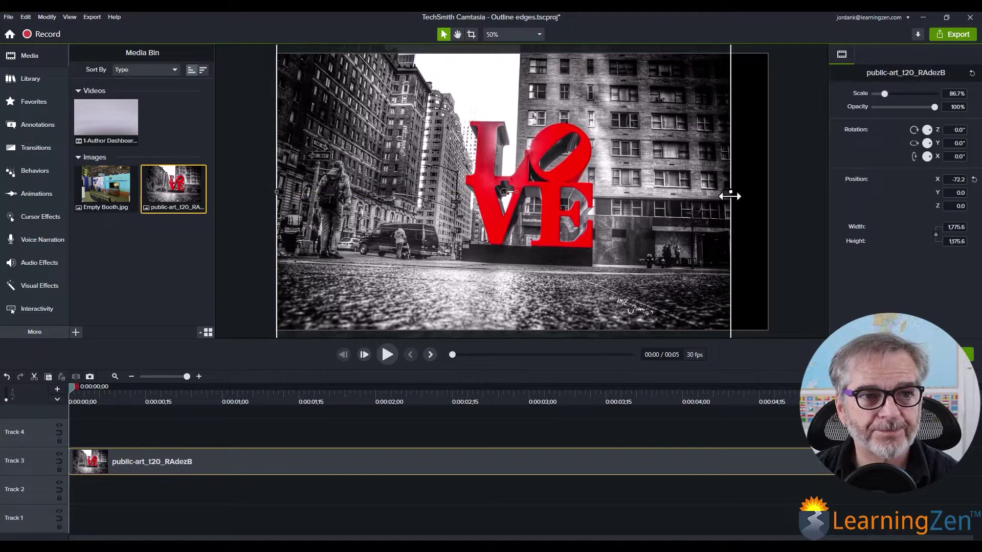
drag(730, 192, 767, 191)
drag(660, 275, 660, 274)
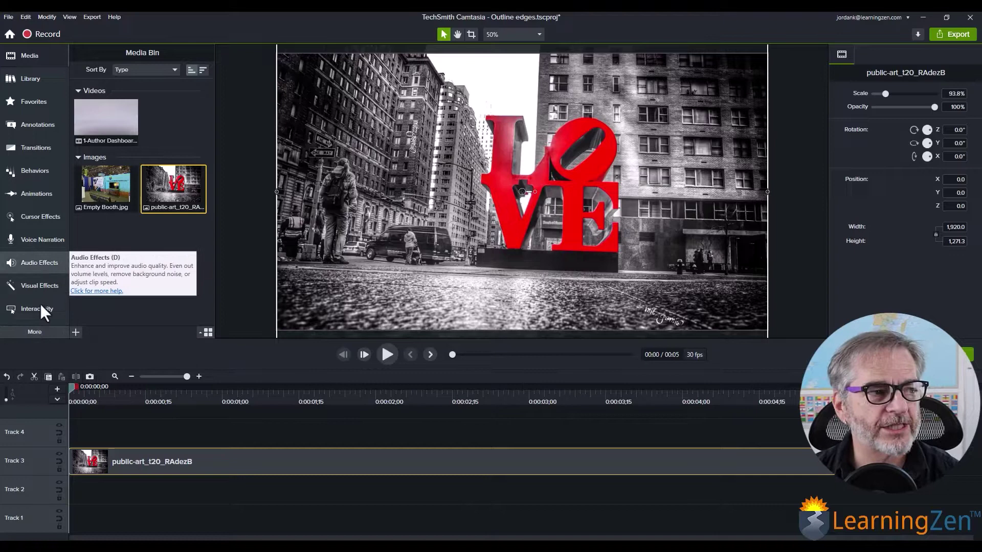
Apply the Outline Edges visual effect to the Track 3 LOVE clip at Intensity and Desaturate 100.
click(35, 286)
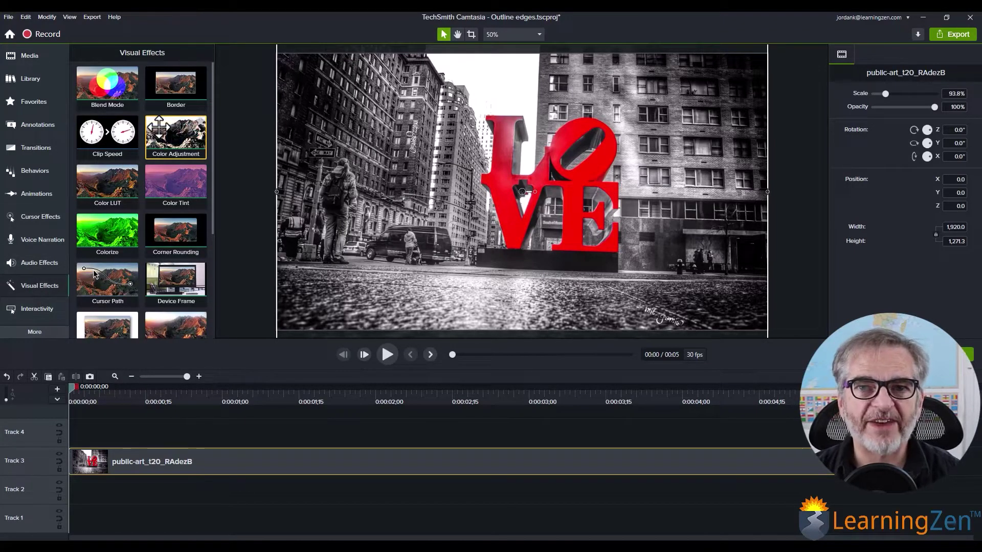
scroll(94, 274, down, 3)
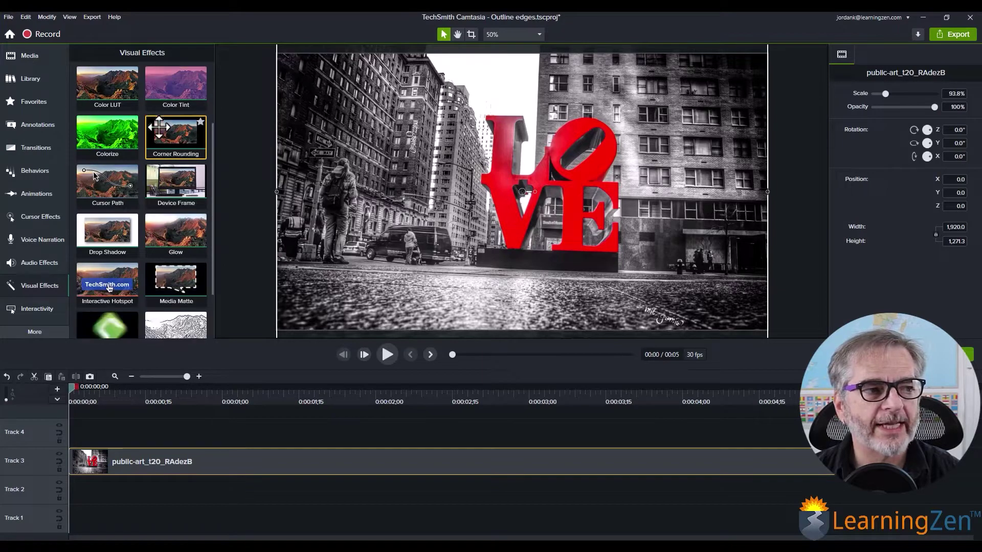
scroll(159, 128, down, 1)
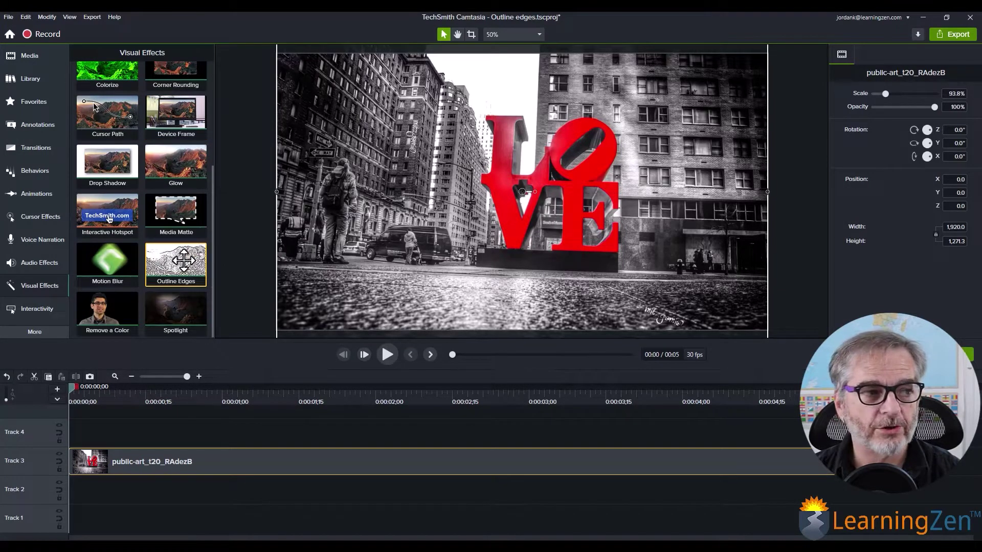
drag(183, 261, 155, 457)
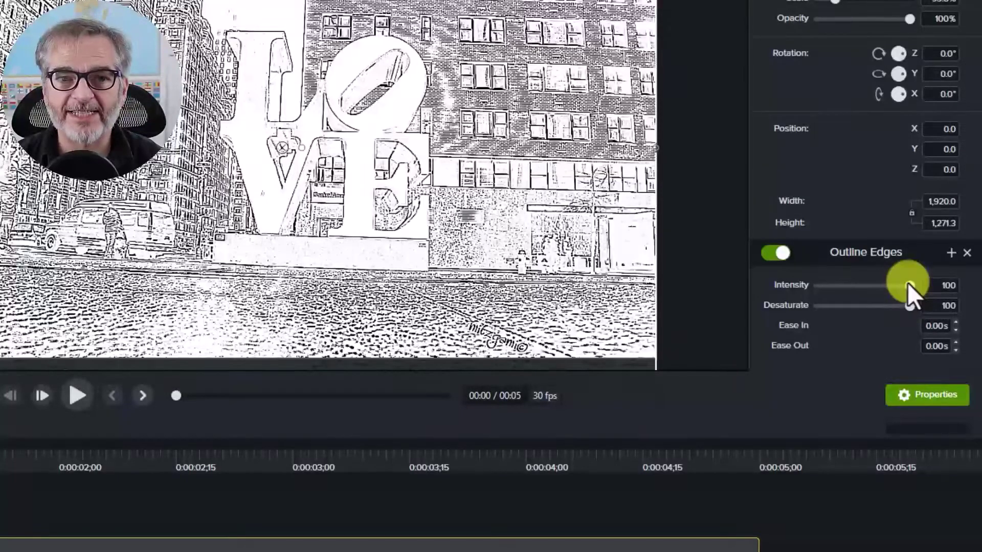
Set Outline Edges to Intensity 28 and Desaturate 42 so the red sculpture keeps its colour.
drag(907, 282, 827, 287)
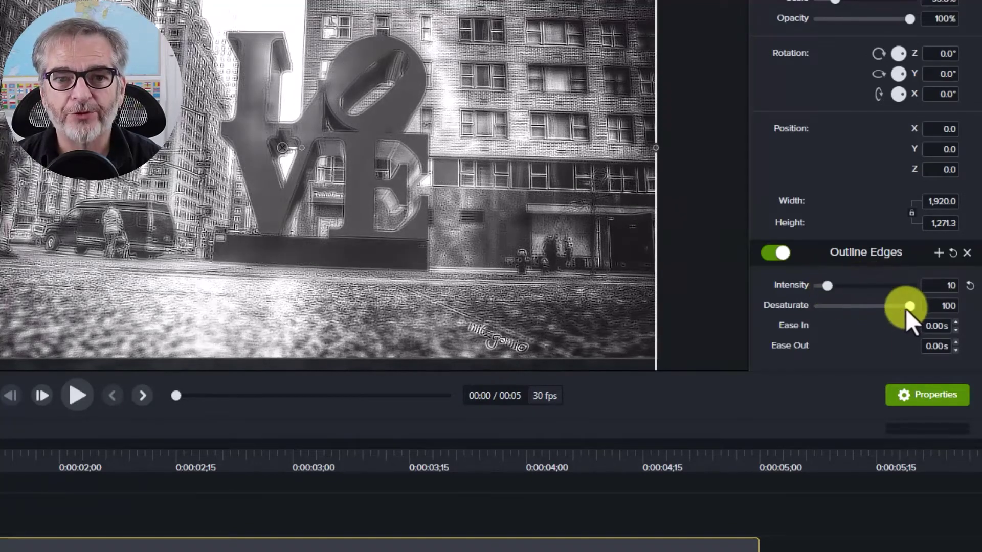
drag(905, 309, 861, 307)
key(Left)
key(Left)
key(Left)
key(Left)
key(Left)
key(Left)
key(Left)
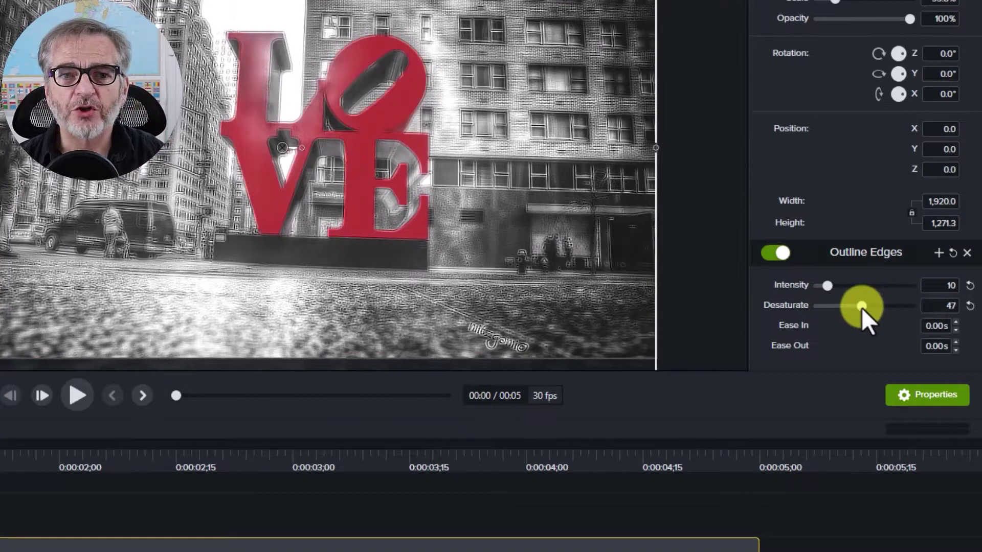
key(Left)
key(Left)
key(Left)
key(Left)
key(Left)
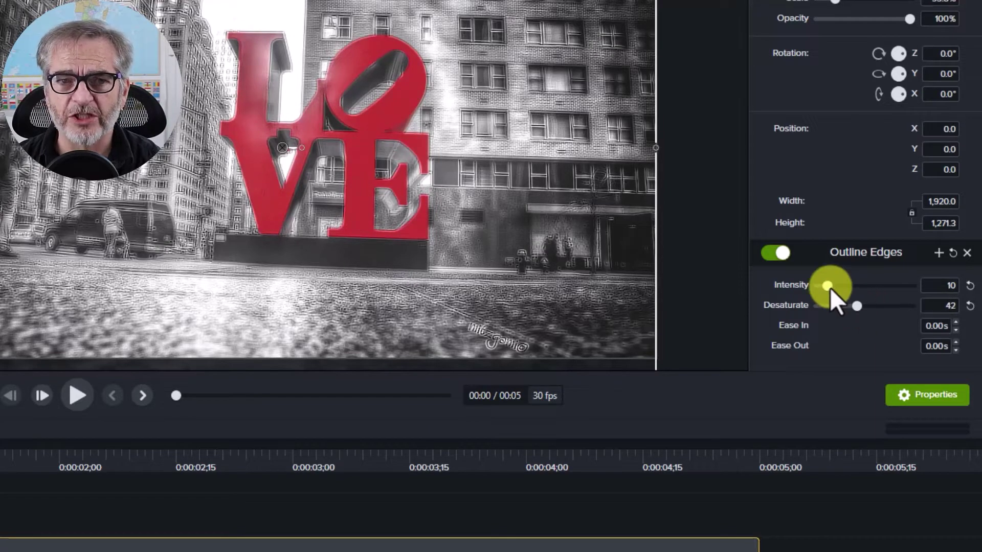
drag(829, 287, 843, 285)
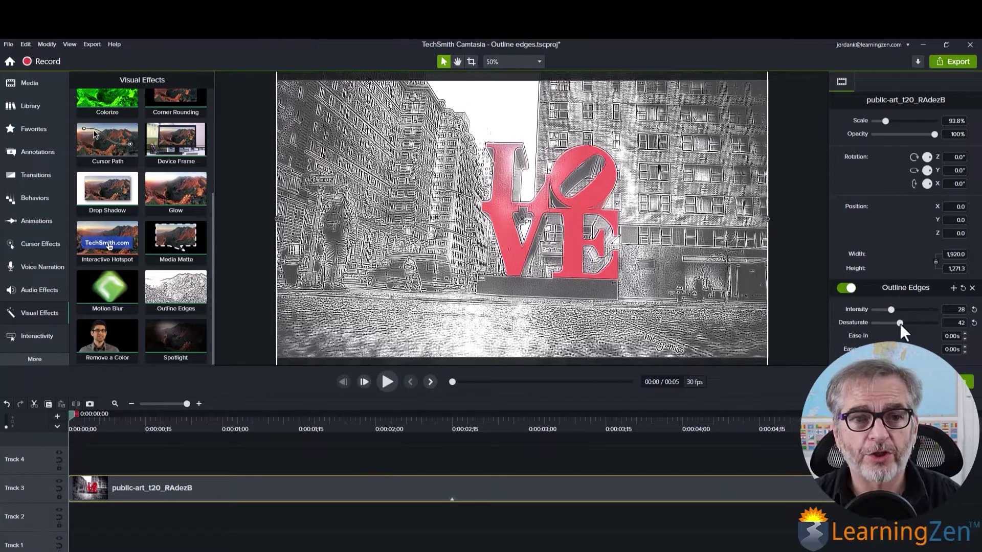
Return Outline Edges Intensity to 100 and bring up the Animations presets list.
mouse_move(890, 309)
mouse_down()
mouse_move(939, 307)
mouse_move(946, 320)
mouse_up()
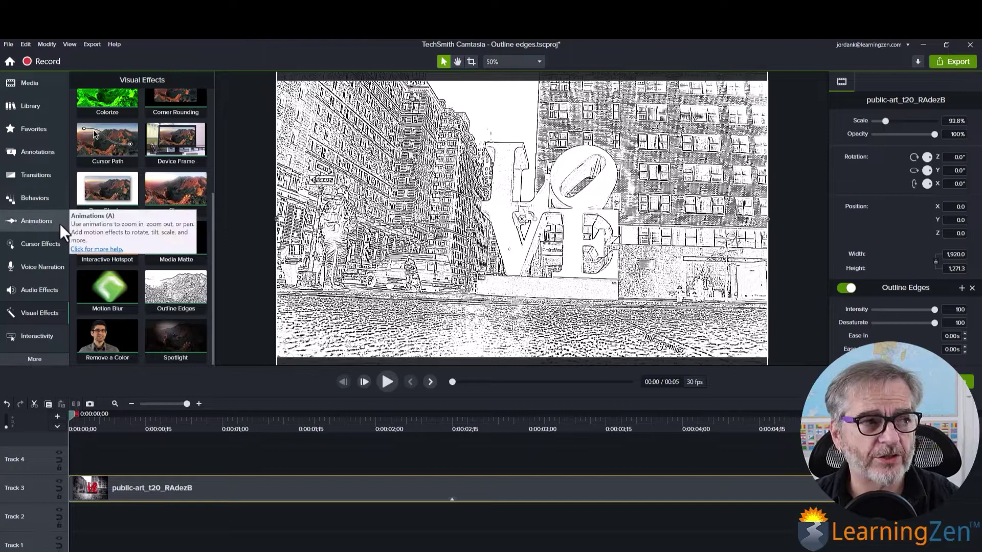
click(30, 222)
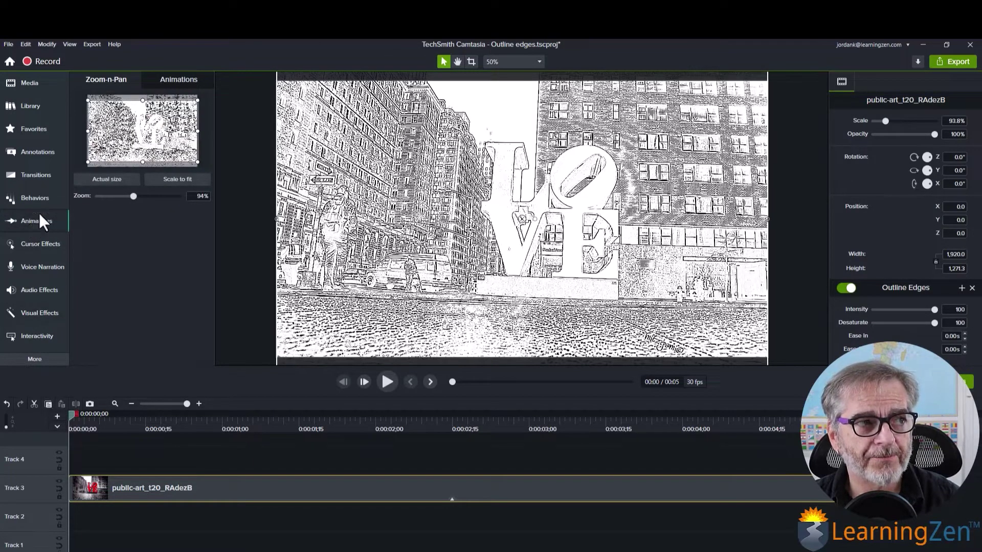
click(184, 79)
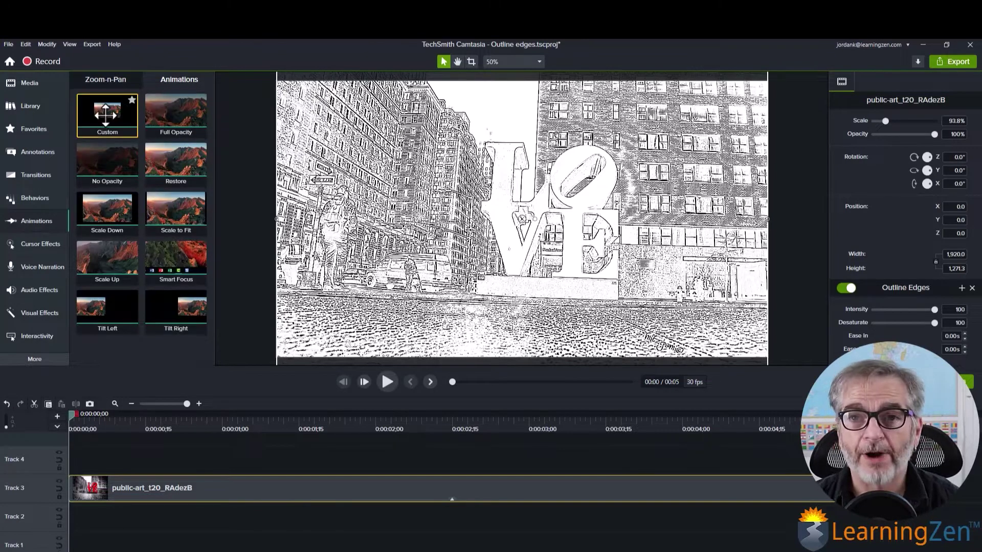
Add a Custom animation to the photo clip and move the playhead past its end.
click(111, 127)
drag(110, 128, 248, 488)
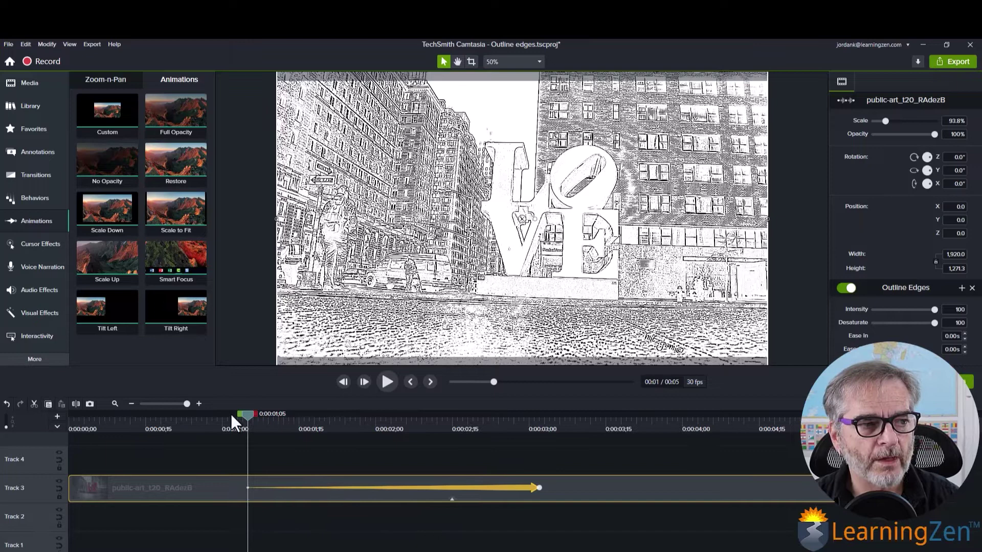
drag(231, 415, 601, 438)
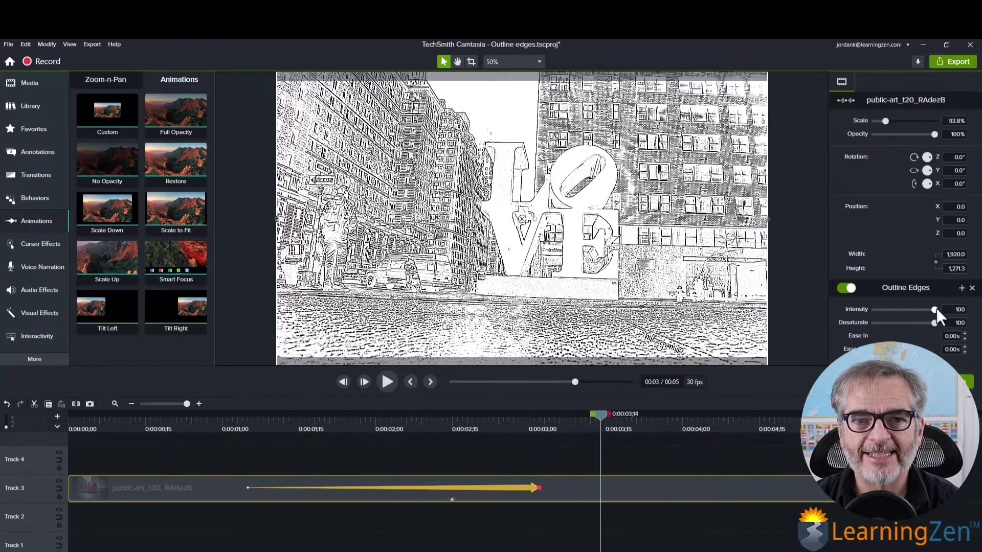
Set Outline Edges Intensity and Desaturate to 0 there and lengthen the animation arrow.
drag(937, 308, 873, 309)
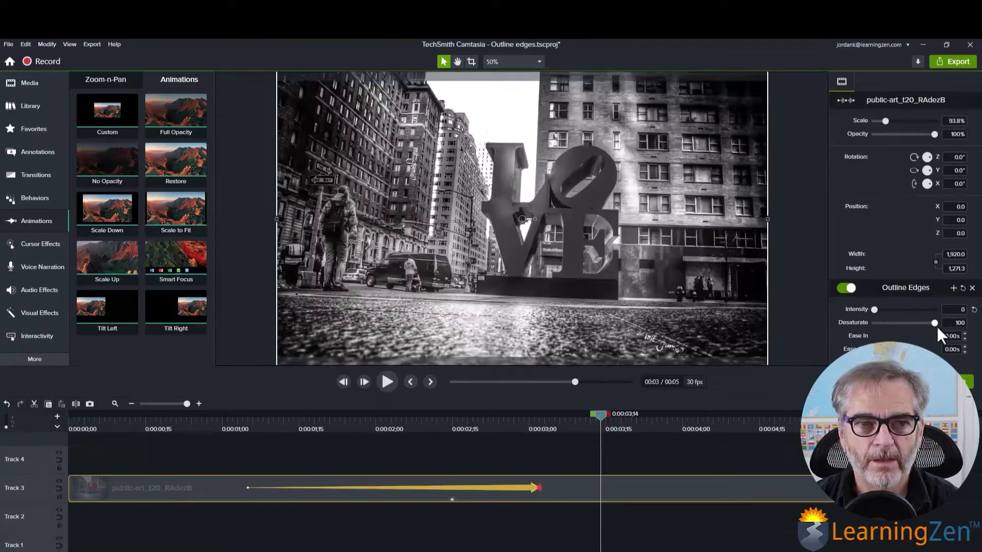
drag(936, 326, 872, 325)
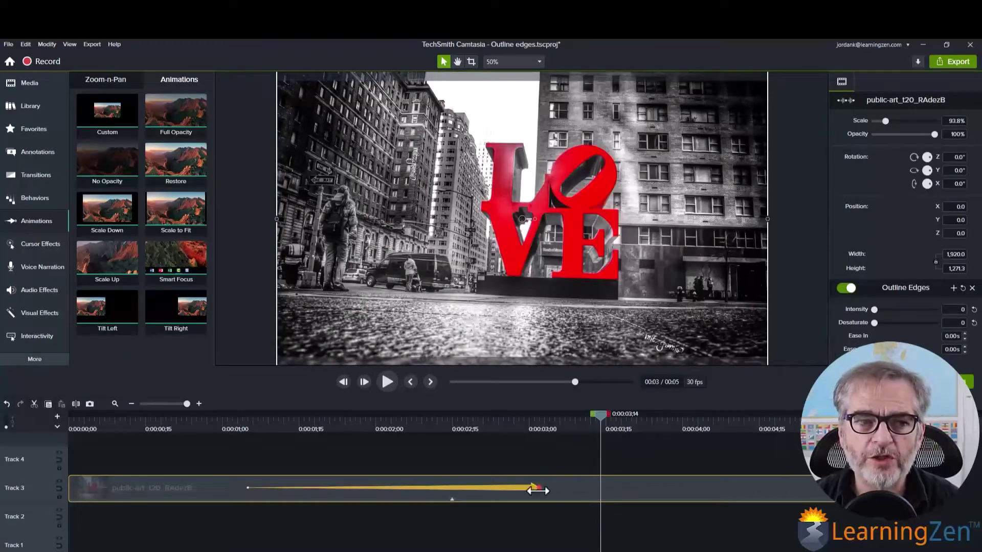
drag(536, 491, 596, 489)
drag(597, 415, 59, 431)
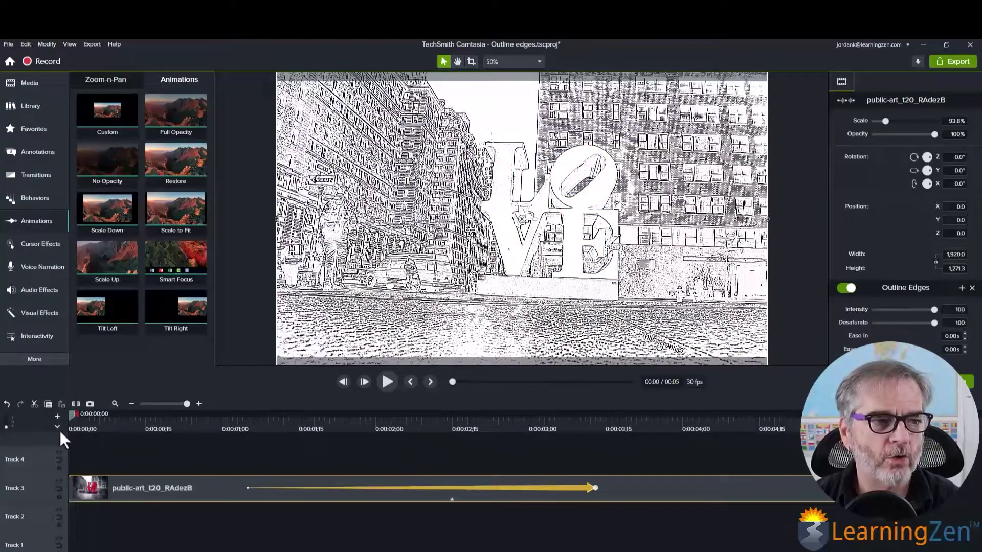
click(382, 380)
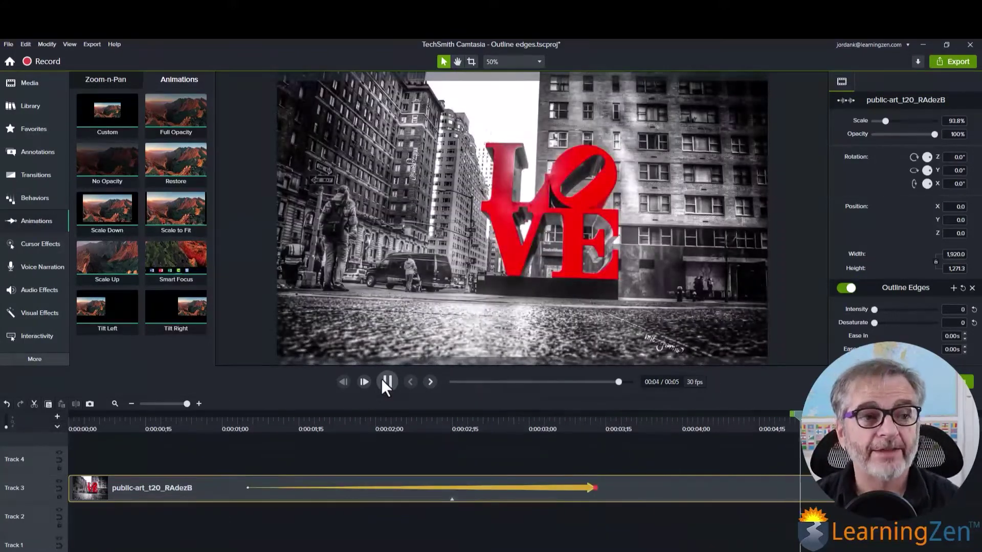
click(382, 380)
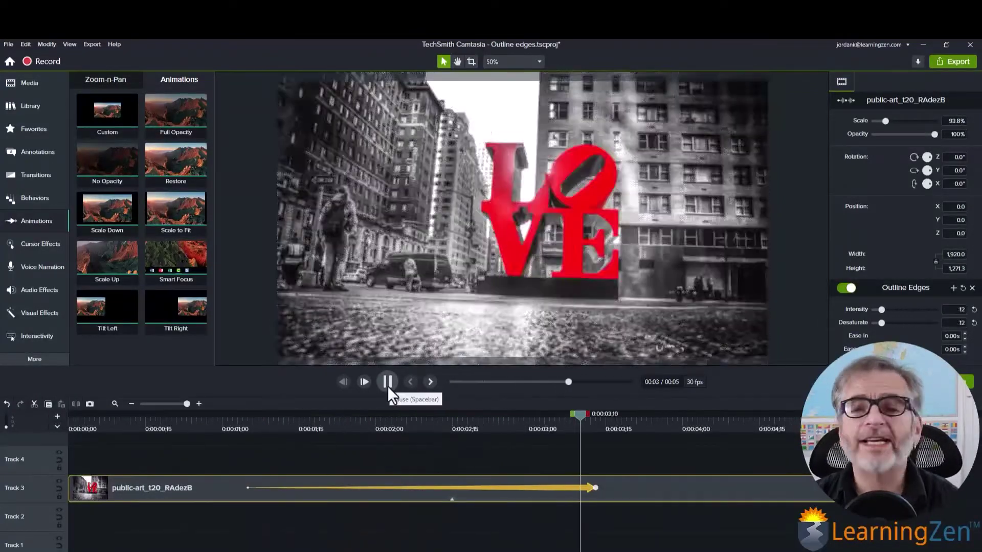
click(387, 386)
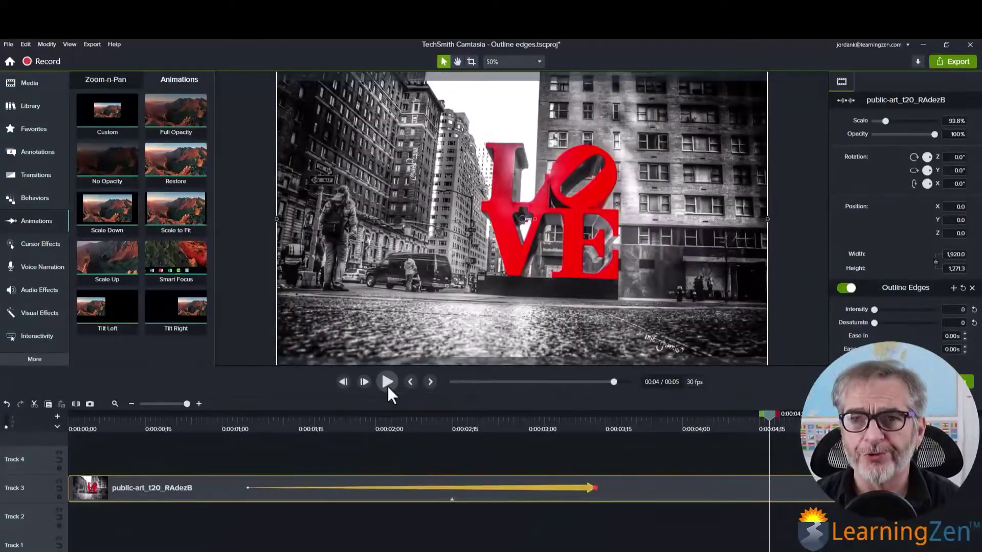